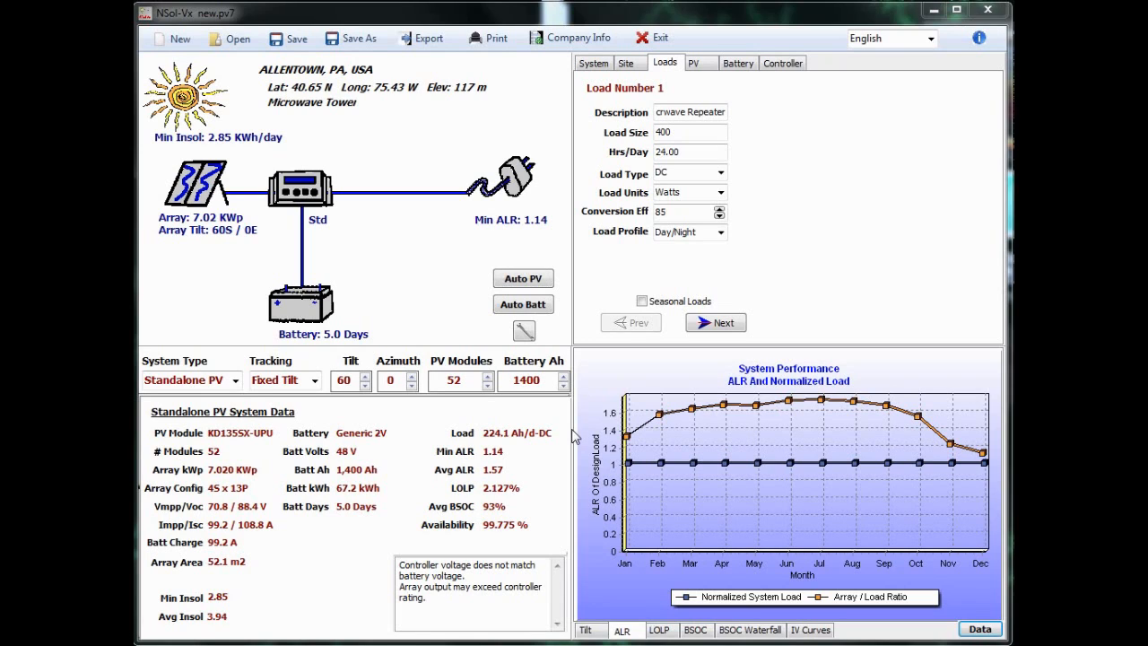
Step: With the monthly loss-of-load probability chart shown, set the battery capacity to 1680 Ah and the PV modules to 56
{"action": "left_click", "coordinate": [659, 631]}
{"action": "left_click", "coordinate": [661, 630]}
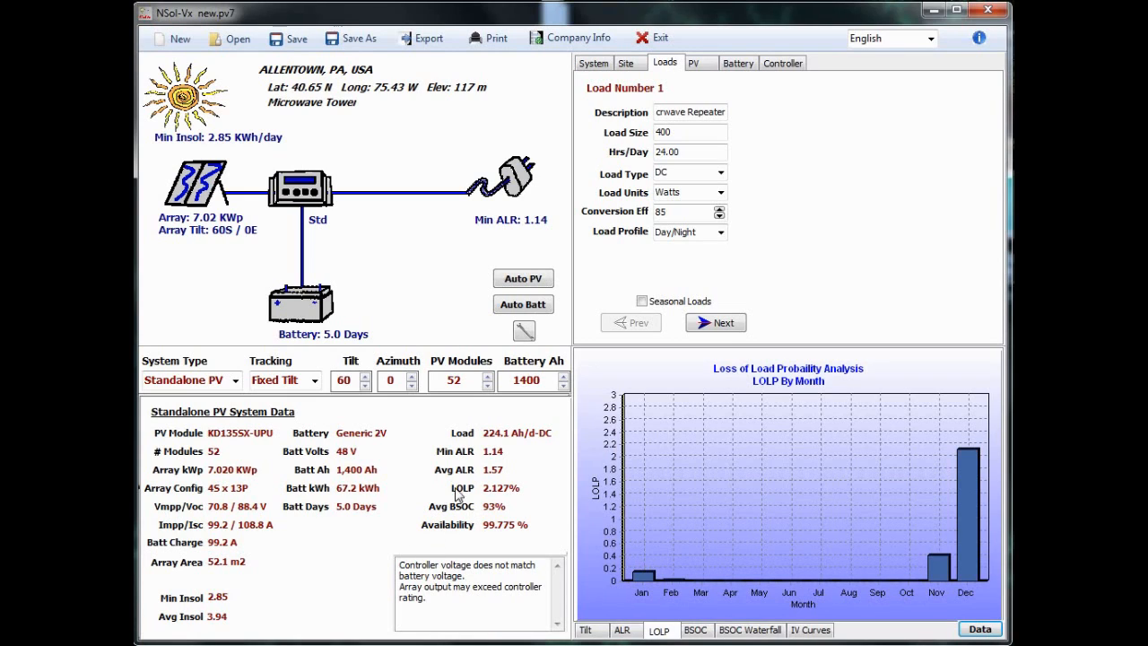
{"action": "left_click", "coordinate": [562, 376]}
{"action": "left_click", "coordinate": [562, 376]}
{"action": "left_click", "coordinate": [563, 377]}
{"action": "left_click", "coordinate": [563, 376]}
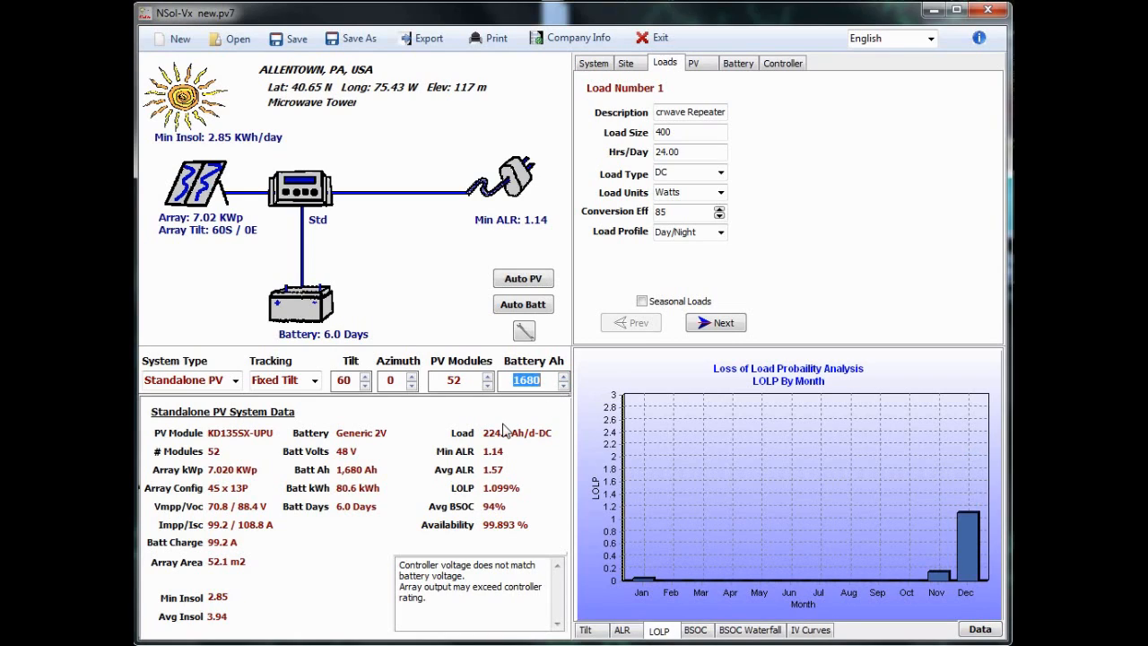
{"action": "left_click", "coordinate": [487, 377]}
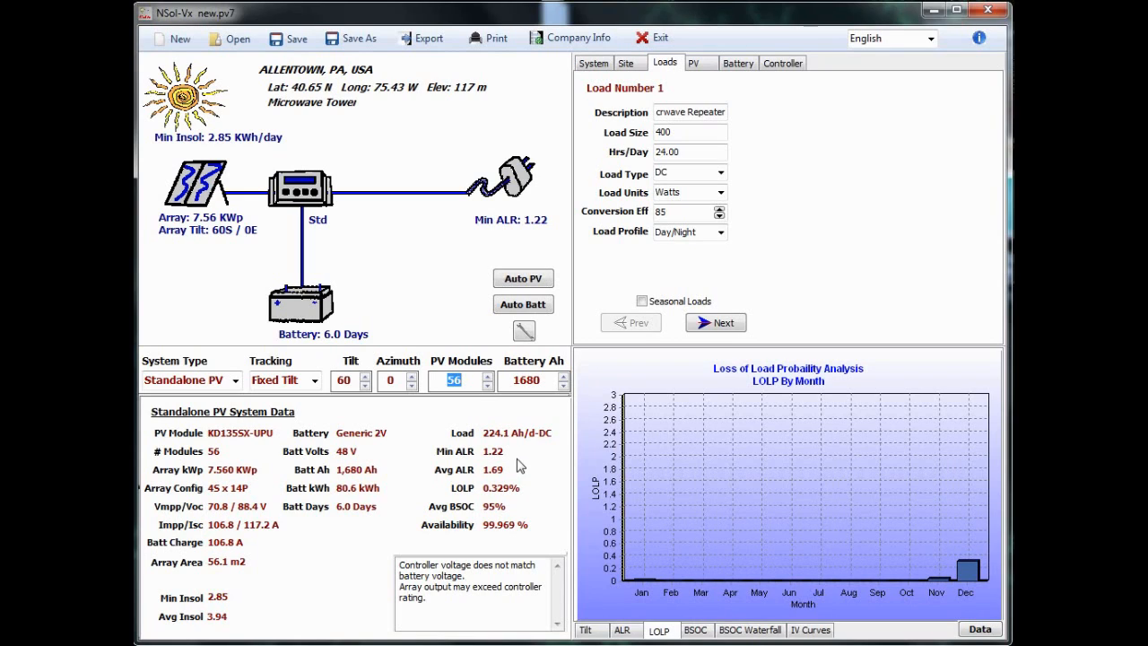
Step: Auto-size the PV array and the battery, and raise the battery capacity alone to 2240 Ah
{"action": "left_click", "coordinate": [523, 278]}
{"action": "left_click", "coordinate": [523, 304]}
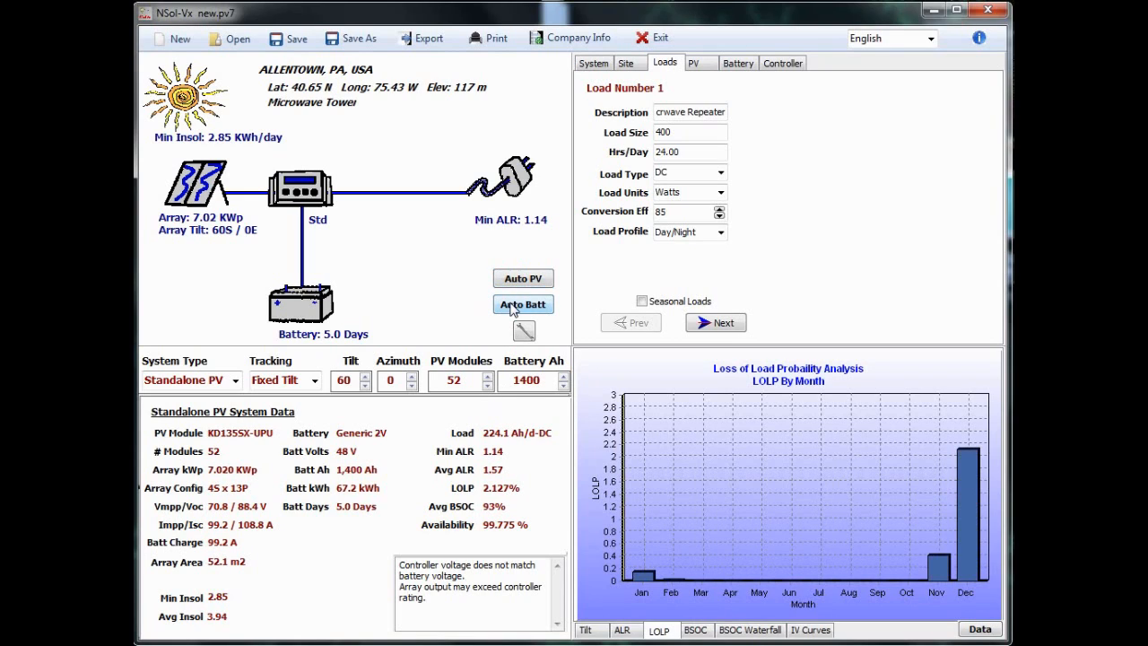
{"action": "left_click", "coordinate": [564, 374]}
{"action": "left_click", "coordinate": [564, 375]}
{"action": "left_click", "coordinate": [564, 375]}
{"action": "left_click", "coordinate": [565, 375]}
{"action": "left_click", "coordinate": [564, 375]}
{"action": "left_click", "coordinate": [564, 375]}
{"action": "left_click", "coordinate": [564, 375]}
{"action": "left_click", "coordinate": [564, 376]}
{"action": "left_click", "coordinate": [565, 375]}
{"action": "left_click", "coordinate": [564, 376]}
{"action": "left_click", "coordinate": [564, 376]}
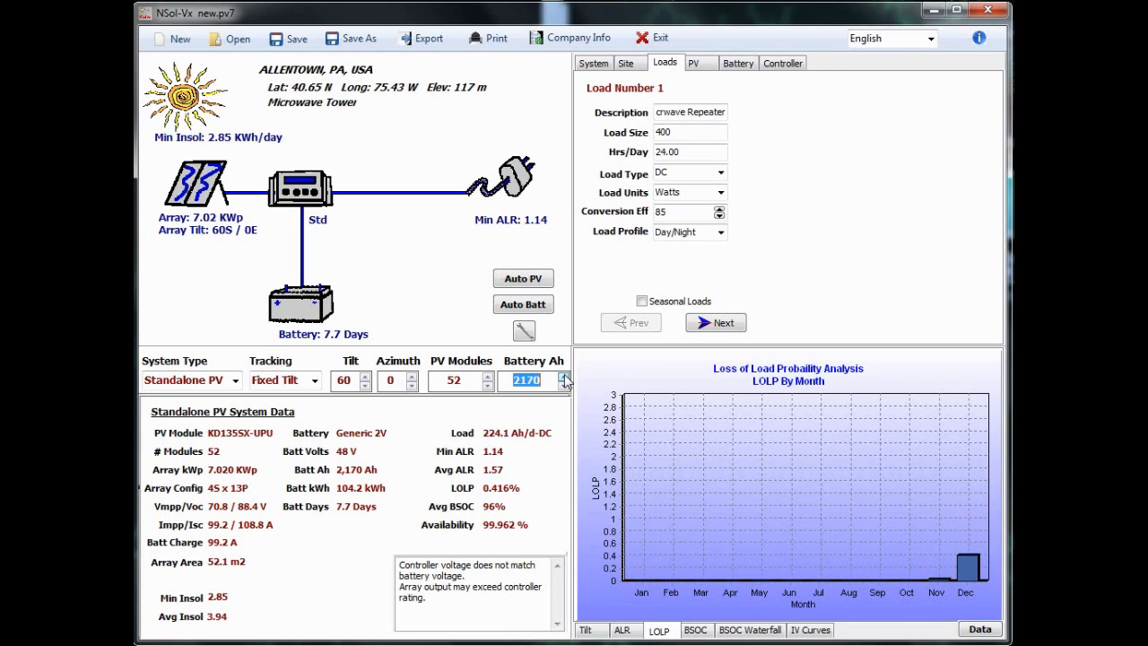
{"action": "left_click", "coordinate": [564, 375]}
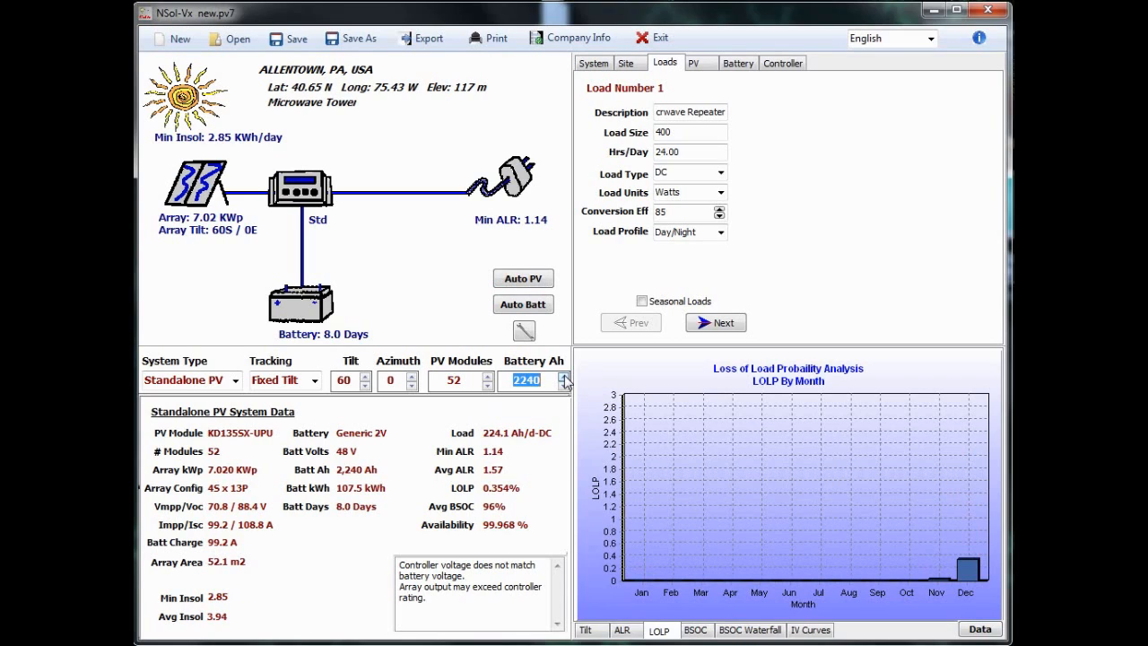
Step: Auto-size the battery again and raise the PV array alone to 60 modules
{"action": "left_click", "coordinate": [521, 305]}
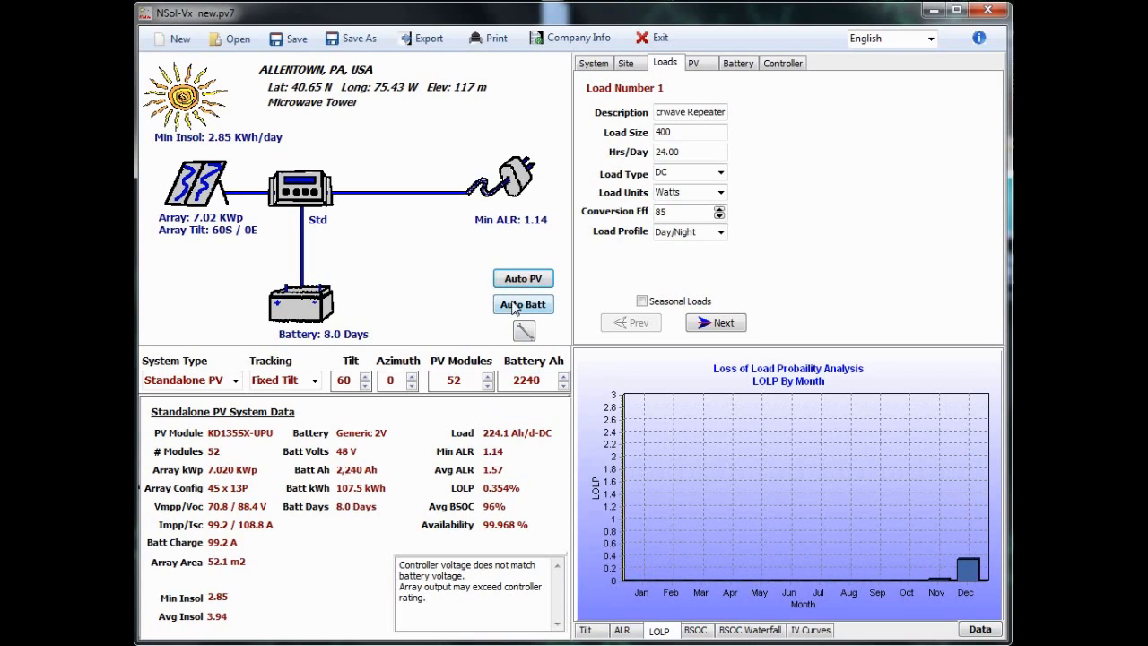
{"action": "left_click", "coordinate": [489, 376]}
{"action": "left_click", "coordinate": [488, 376]}
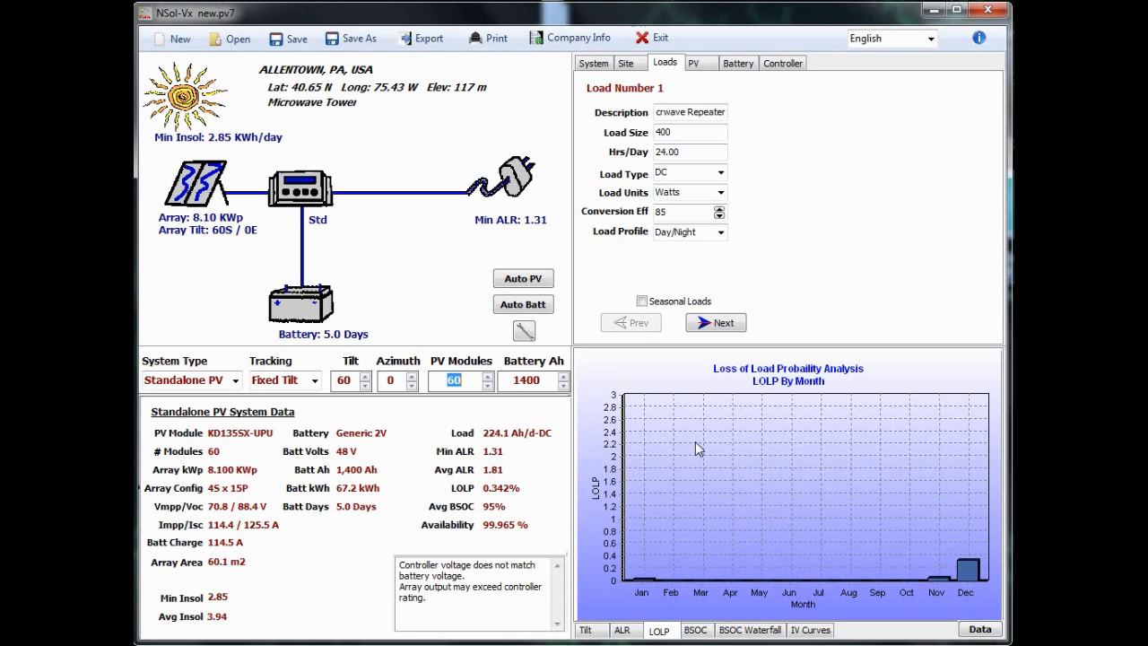
Step: Starting from the auto-sized array, set the PV modules to 56 and the battery capacity to 1680 Ah
{"action": "left_click", "coordinate": [527, 281]}
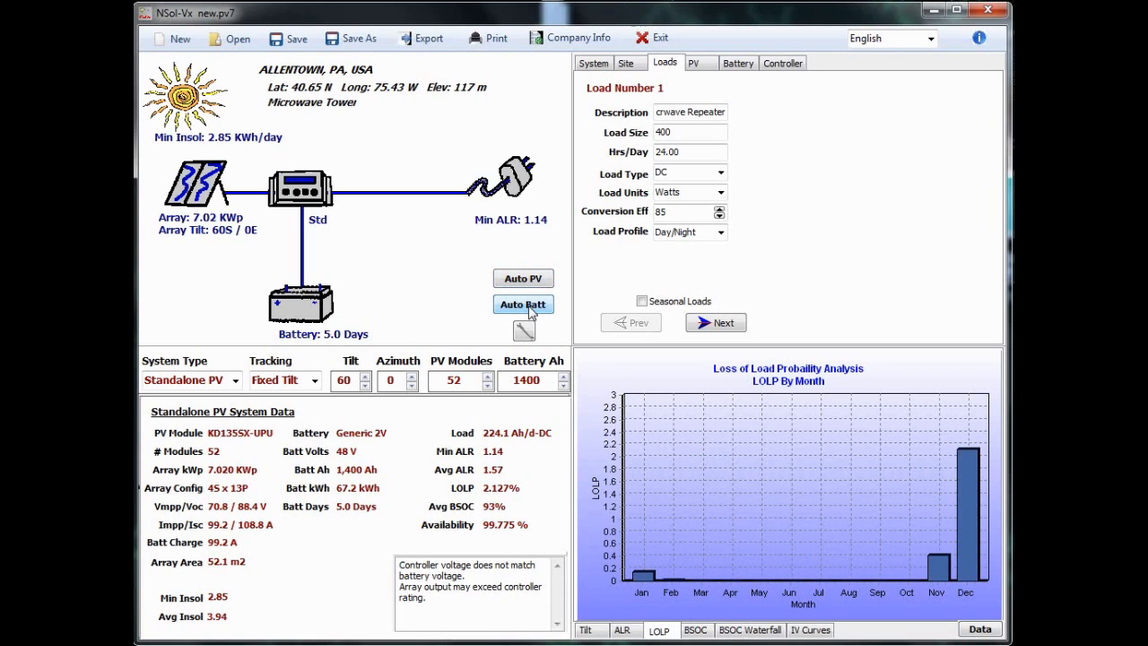
{"action": "left_click", "coordinate": [487, 376]}
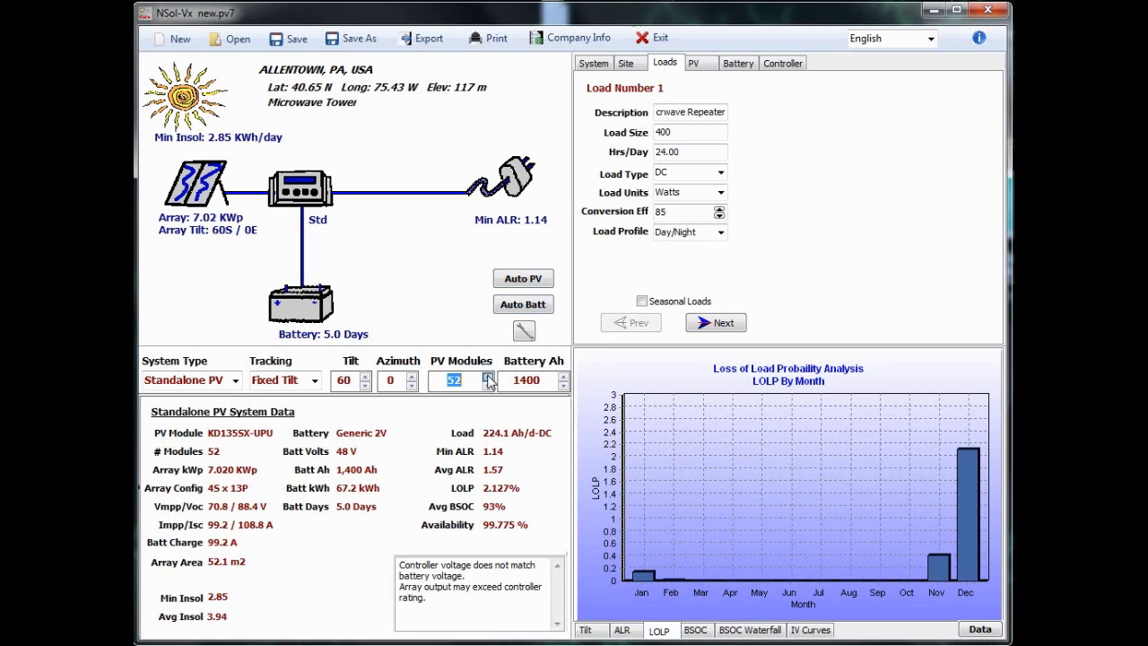
{"action": "left_click", "coordinate": [562, 377]}
{"action": "left_click", "coordinate": [562, 377]}
{"action": "left_click", "coordinate": [562, 378]}
{"action": "left_click", "coordinate": [562, 378]}
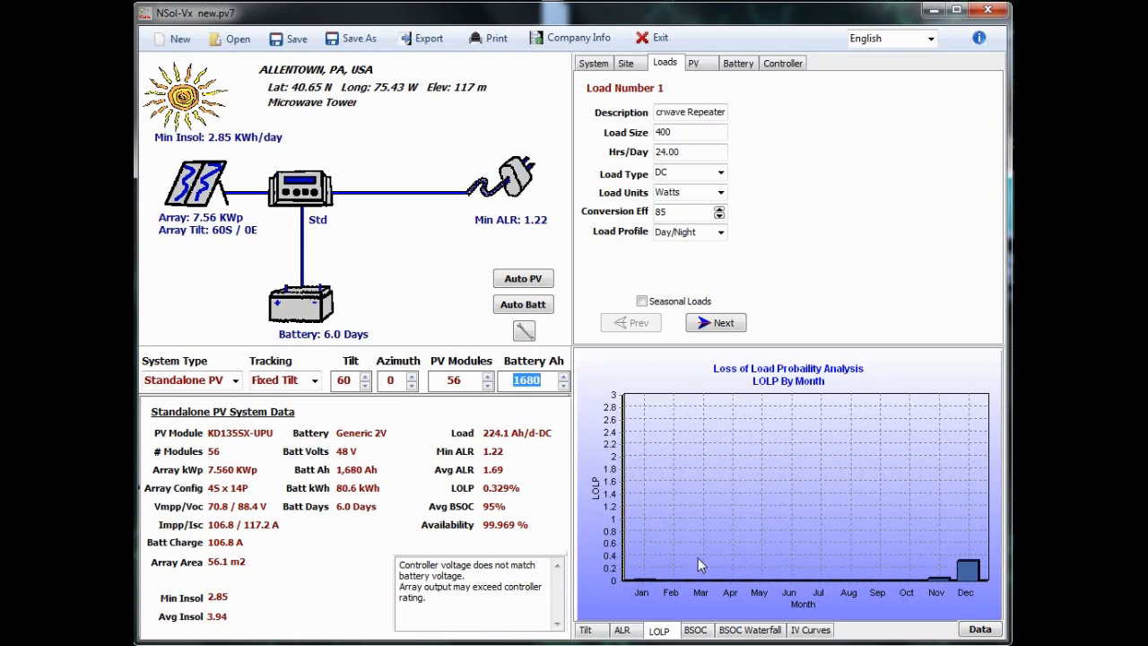
Step: Show the average battery state-of-charge chart and auto-size the PV array and the battery again
{"action": "left_click", "coordinate": [694, 630]}
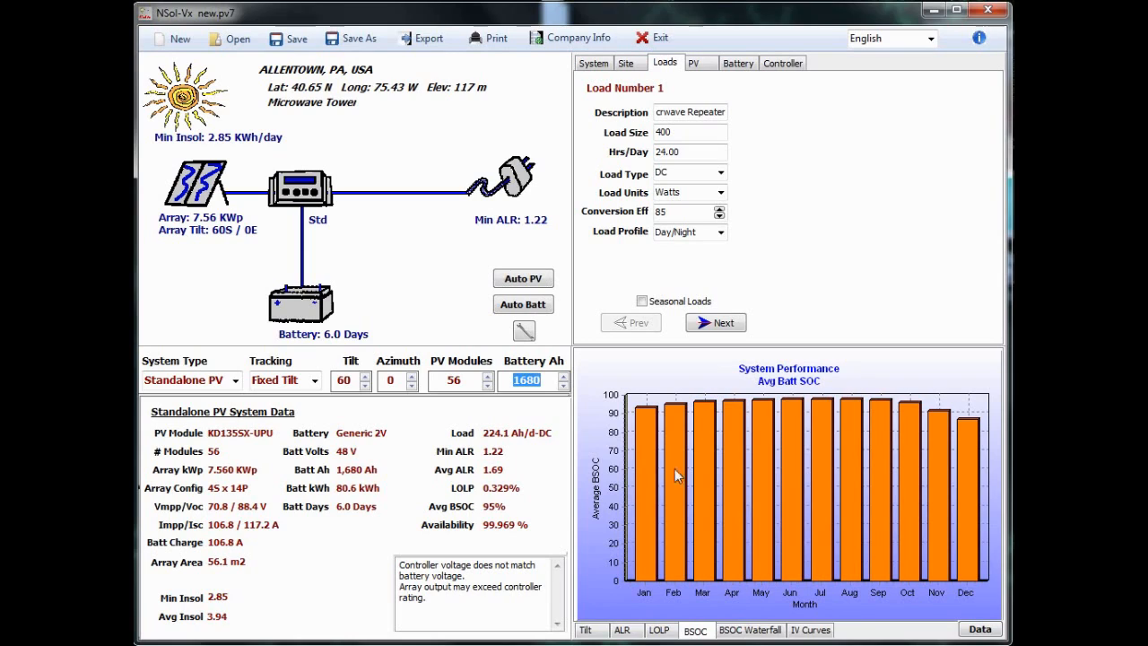
{"action": "left_click", "coordinate": [537, 282]}
{"action": "left_click", "coordinate": [533, 311]}
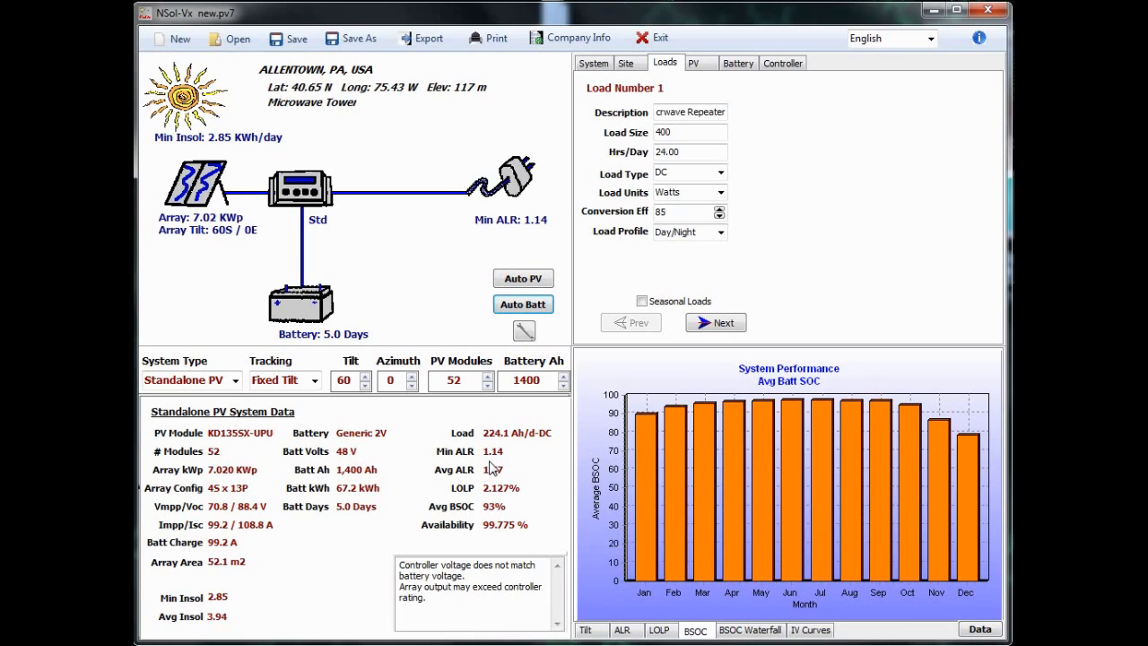
Step: Check the battery state waterfall chart with 48 PV modules and return the array to 52 modules
{"action": "left_click", "coordinate": [487, 384]}
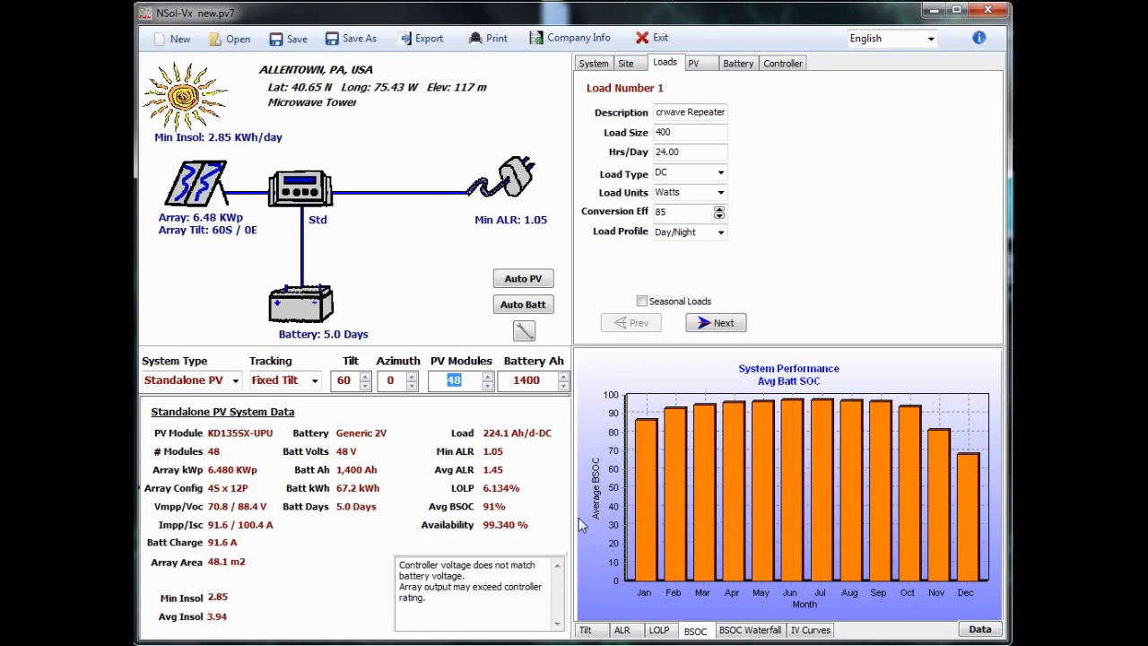
{"action": "left_click", "coordinate": [738, 631]}
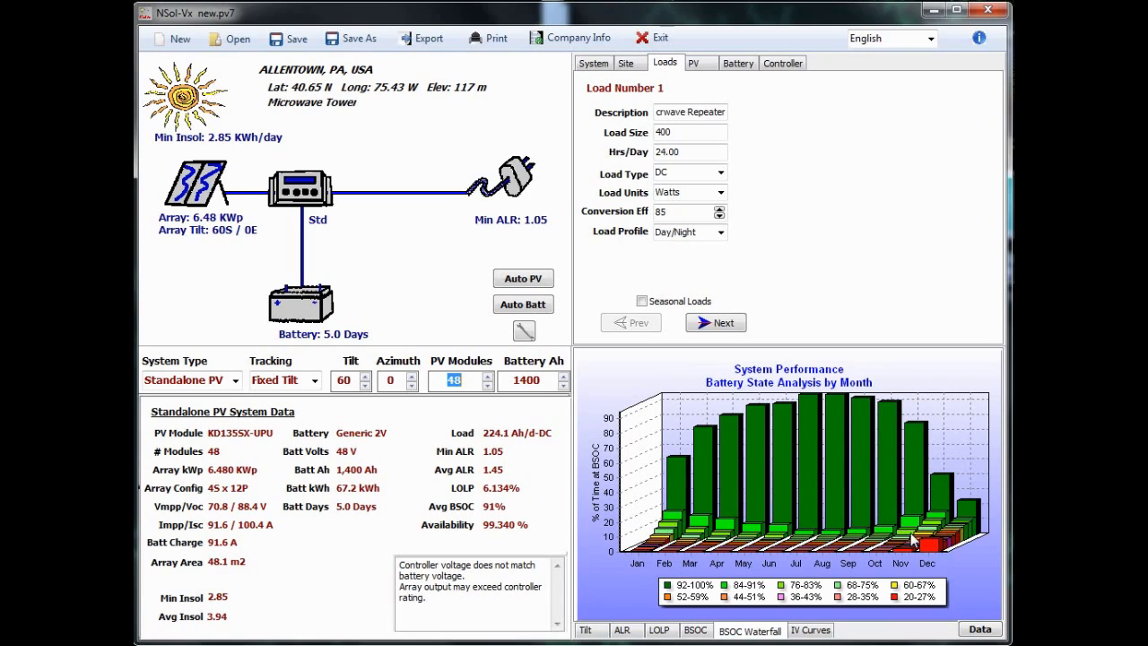
{"action": "left_click", "coordinate": [488, 376]}
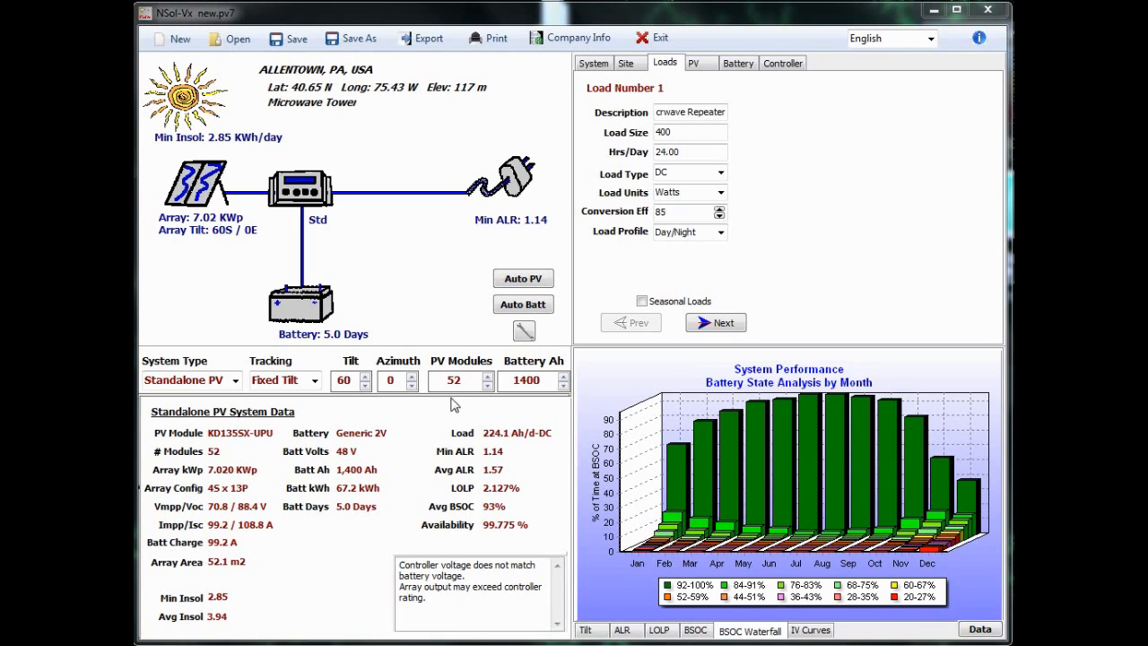
{"action": "left_click", "coordinate": [487, 375]}
{"action": "left_click", "coordinate": [487, 385]}
{"action": "left_click", "coordinate": [564, 376]}
{"action": "left_click", "coordinate": [564, 384]}
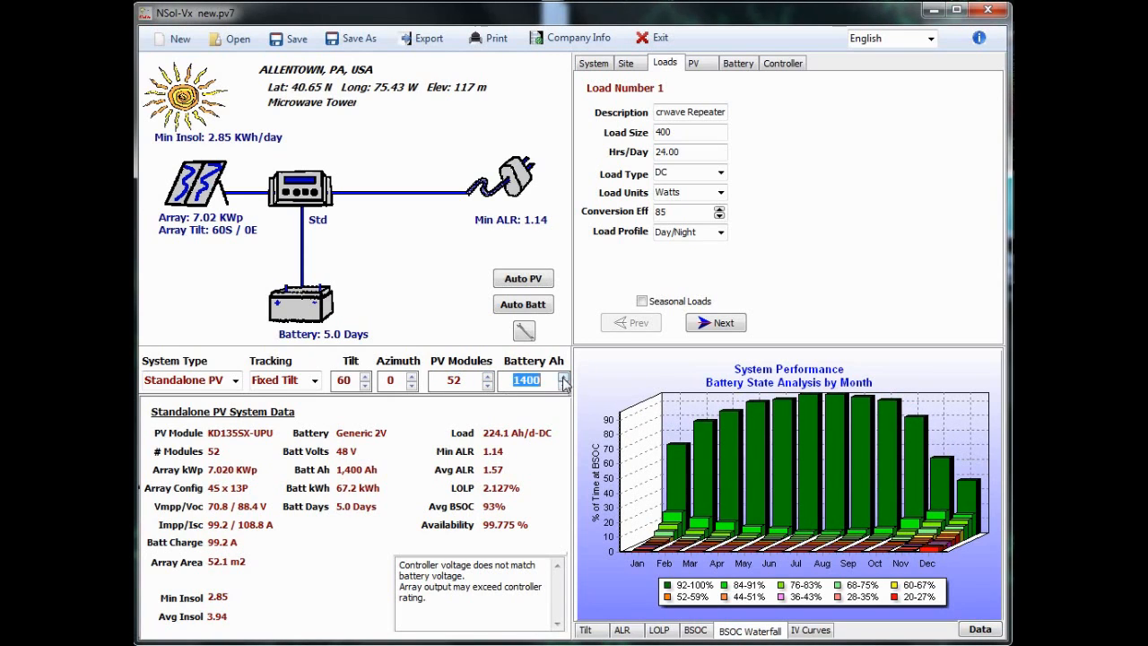
Step: Show the chart of monthly array-to-load ratio and normalized load
{"action": "left_click", "coordinate": [589, 630]}
{"action": "left_click", "coordinate": [622, 630]}
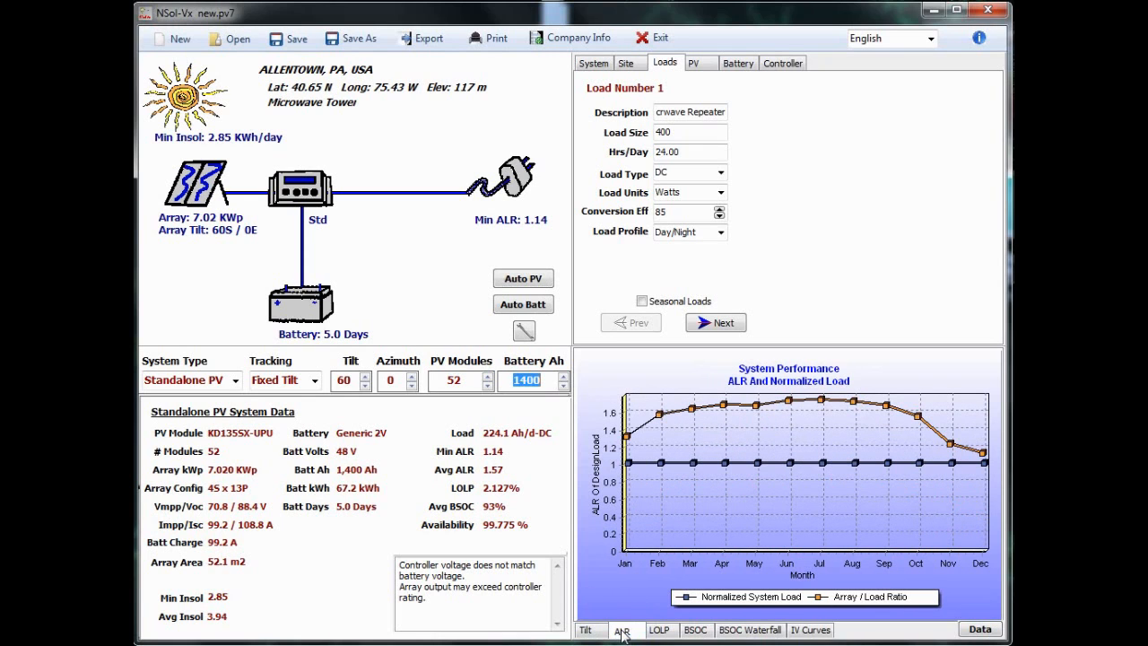
Step: Save the project as ALLENTOWN.pv7 in the nsol documents folder
{"action": "left_click", "coordinate": [283, 45]}
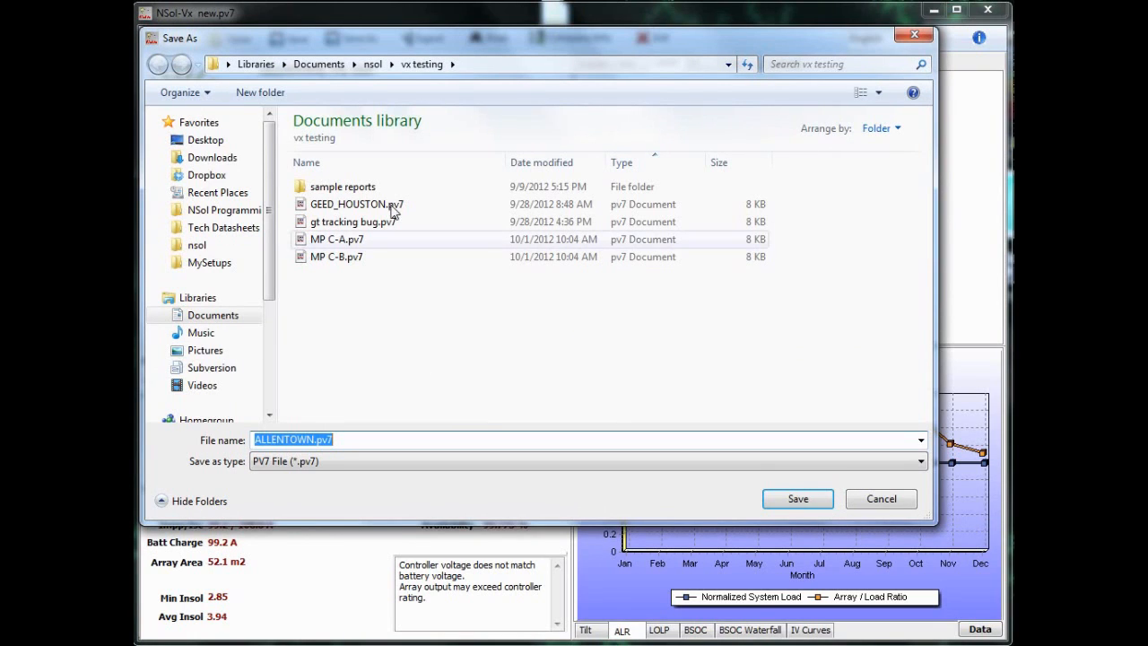
{"action": "left_click", "coordinate": [374, 65]}
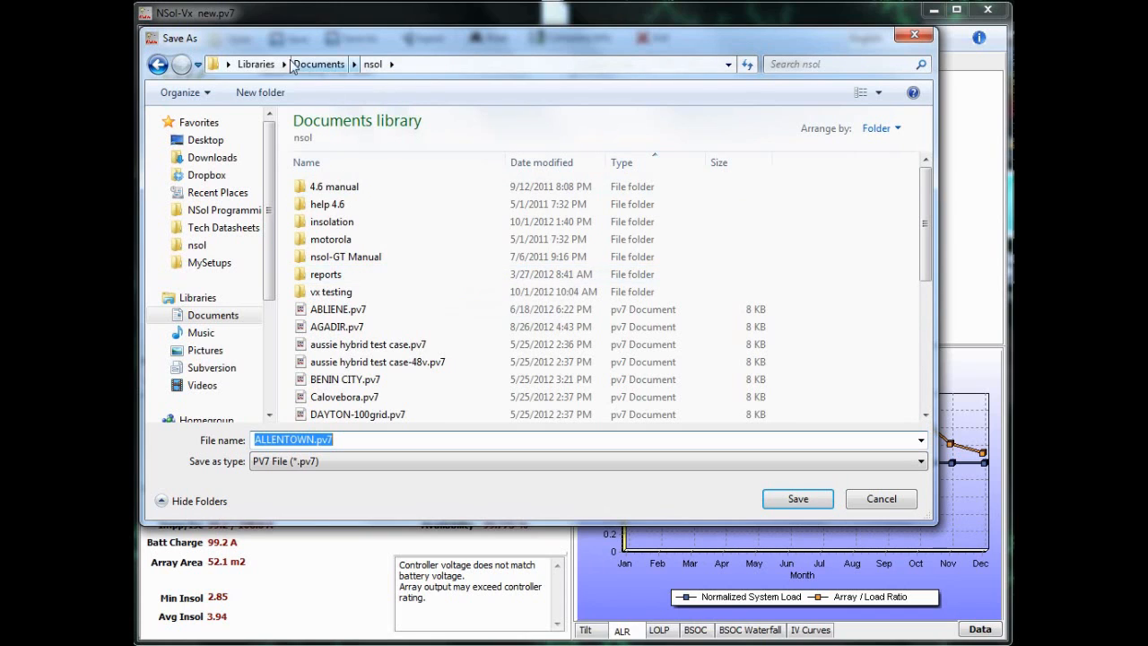
{"action": "left_click", "coordinate": [802, 500]}
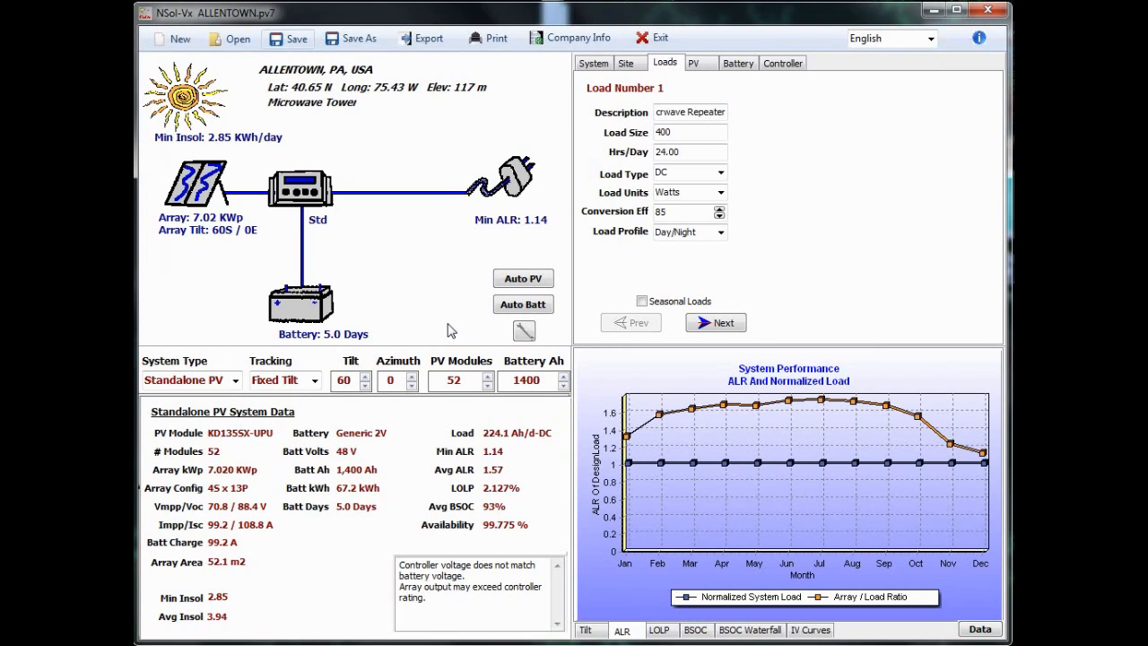
Step: Change the site location to Wilkes-Barre, PA, using its record in the site database
{"action": "left_click", "coordinate": [626, 68]}
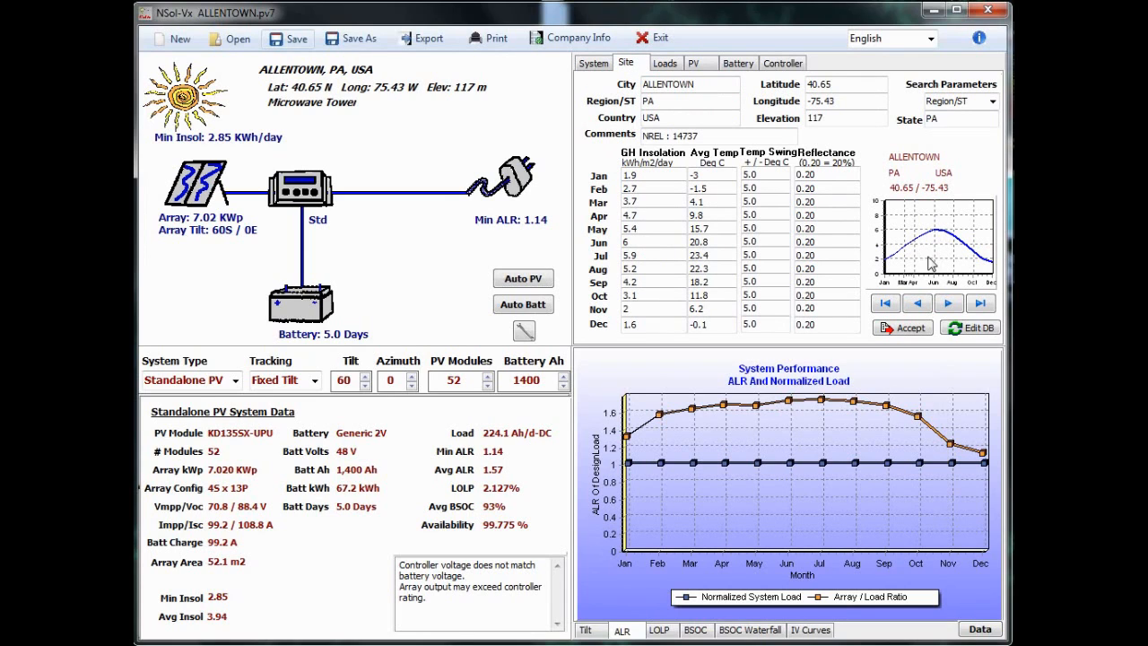
{"action": "left_click", "coordinate": [948, 309]}
{"action": "left_click", "coordinate": [948, 308]}
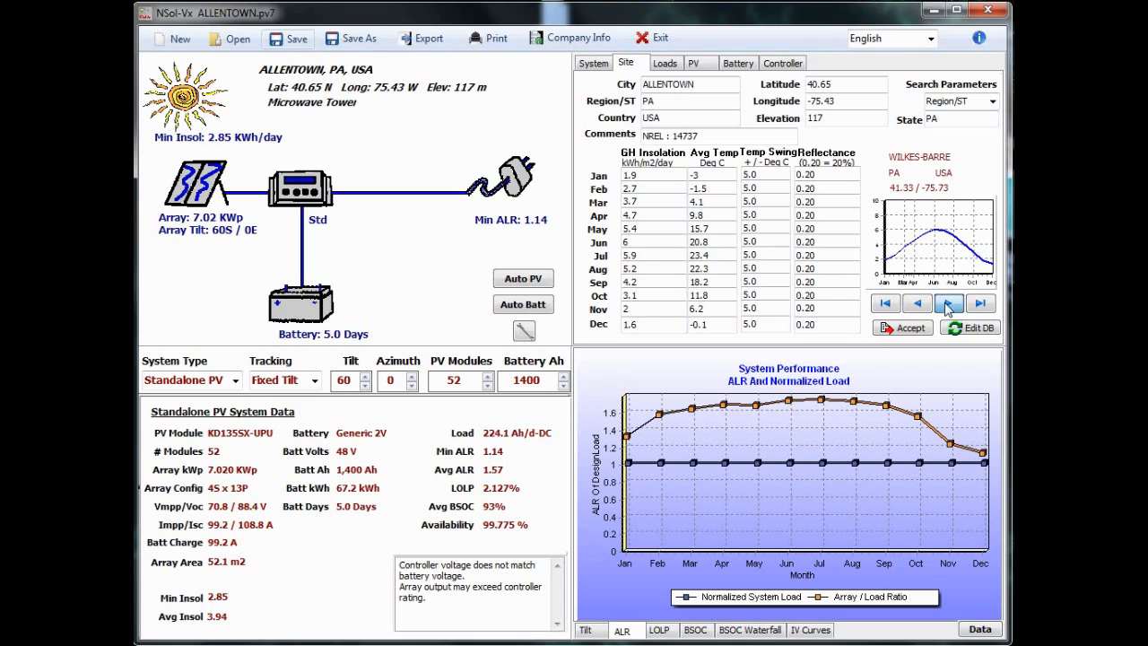
{"action": "left_click", "coordinate": [927, 307]}
{"action": "left_click", "coordinate": [902, 328]}
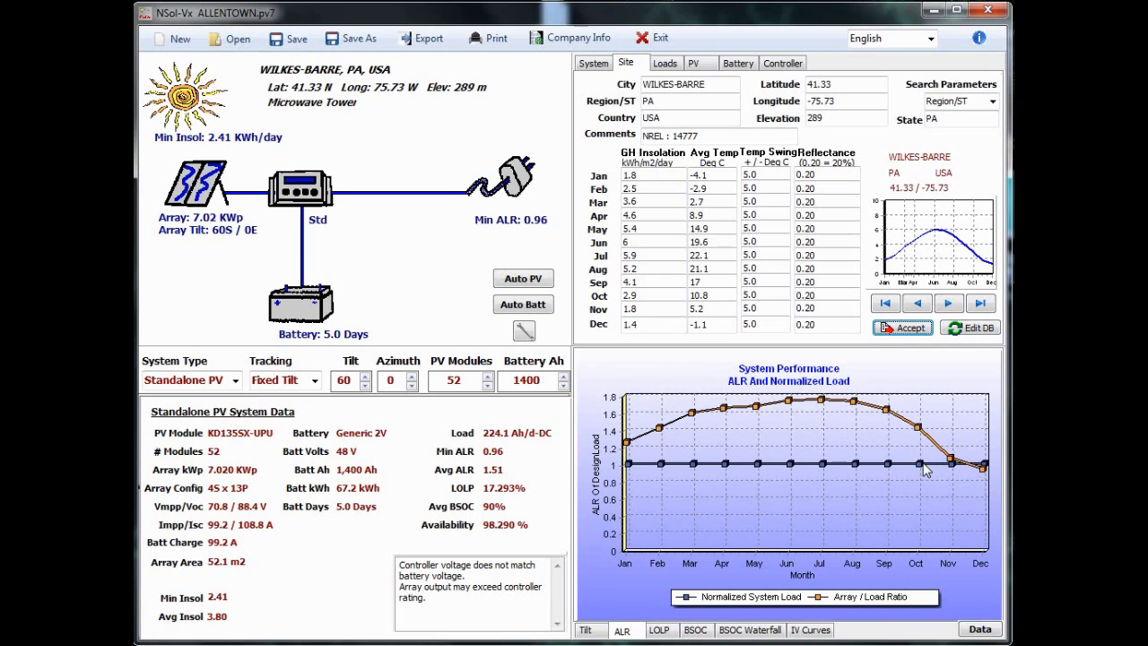
Step: Increase the PV array to 64 modules and the battery capacity to 1680 Ah
{"action": "left_click", "coordinate": [487, 377]}
{"action": "left_click", "coordinate": [487, 376]}
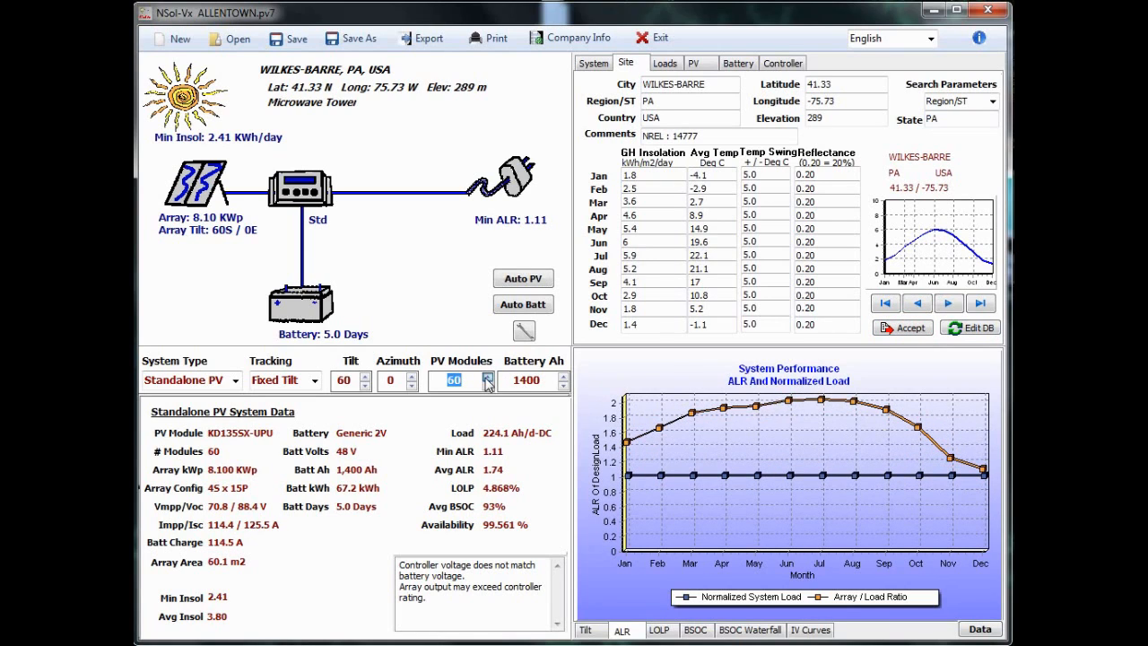
{"action": "left_click", "coordinate": [487, 376]}
{"action": "left_click", "coordinate": [563, 377]}
{"action": "left_click", "coordinate": [563, 376]}
{"action": "left_click", "coordinate": [564, 377]}
{"action": "left_click", "coordinate": [563, 376]}
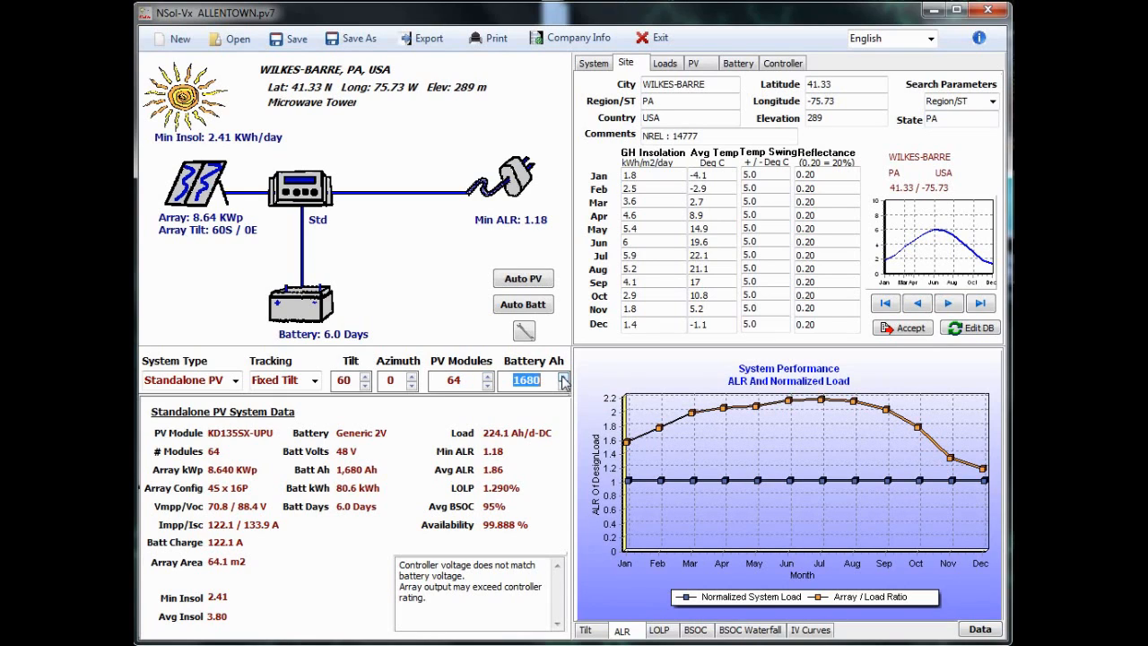
Step: Increase the PV array to 68 modules and the battery capacity to 1960 Ah
{"action": "left_click", "coordinate": [487, 376]}
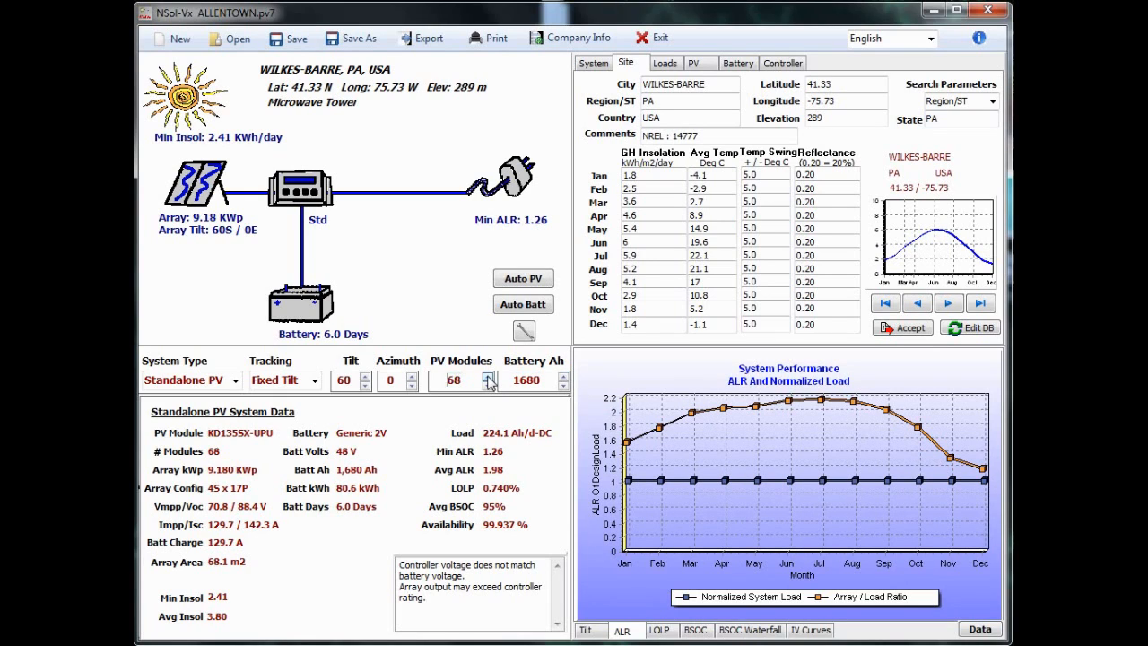
{"action": "left_click", "coordinate": [564, 376]}
{"action": "left_click", "coordinate": [563, 377]}
{"action": "left_click", "coordinate": [564, 377]}
{"action": "left_click", "coordinate": [563, 377]}
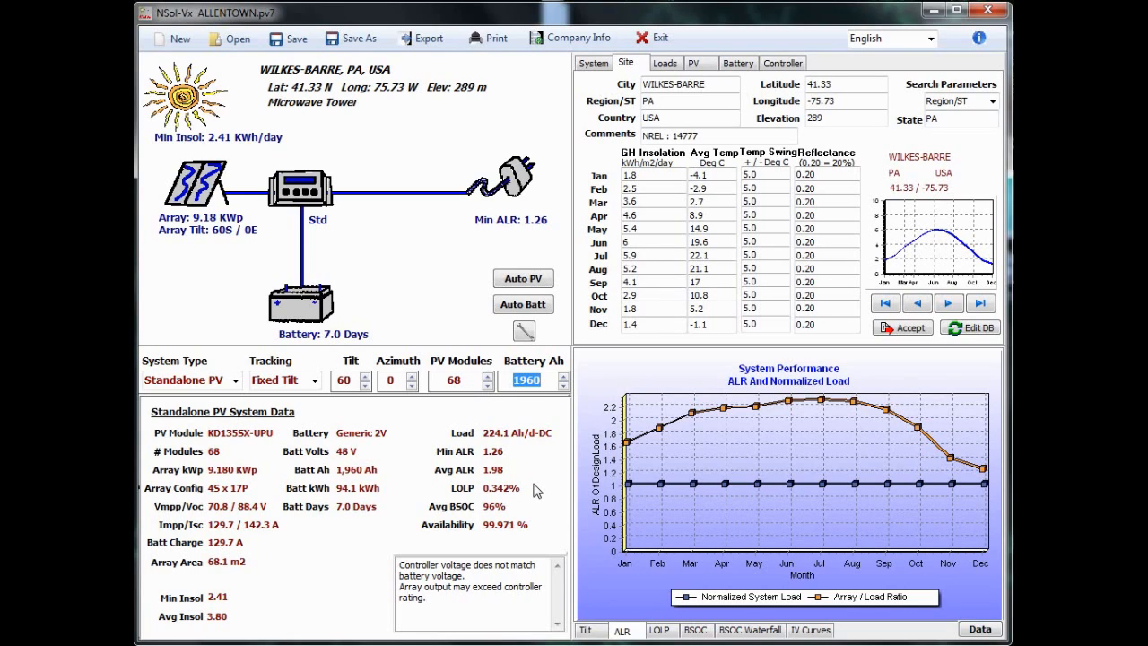
Step: Look over the printable report choices and the data export dialog, dismissing both without printing or exporting
{"action": "left_click", "coordinate": [490, 38]}
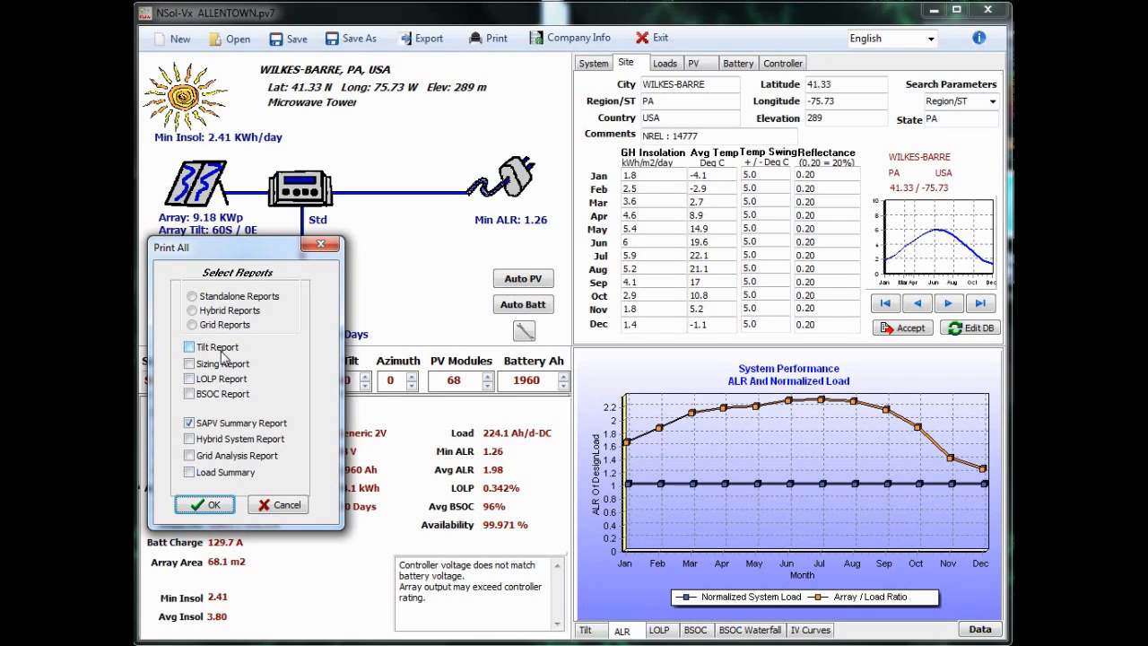
{"action": "left_click", "coordinate": [275, 507]}
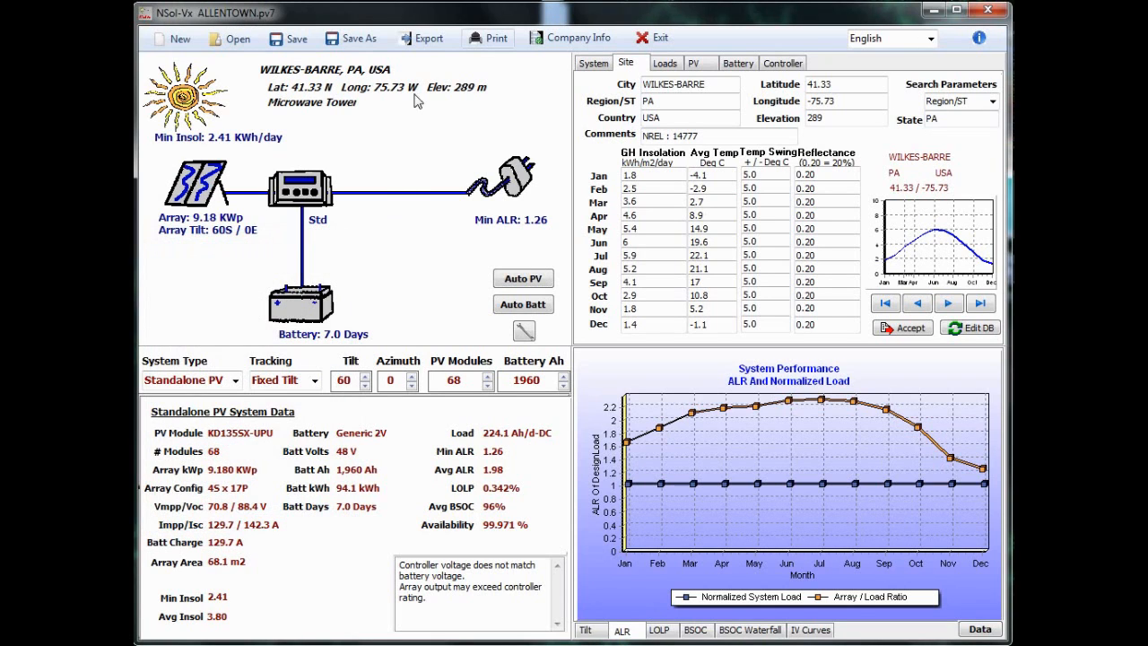
{"action": "left_click", "coordinate": [422, 37]}
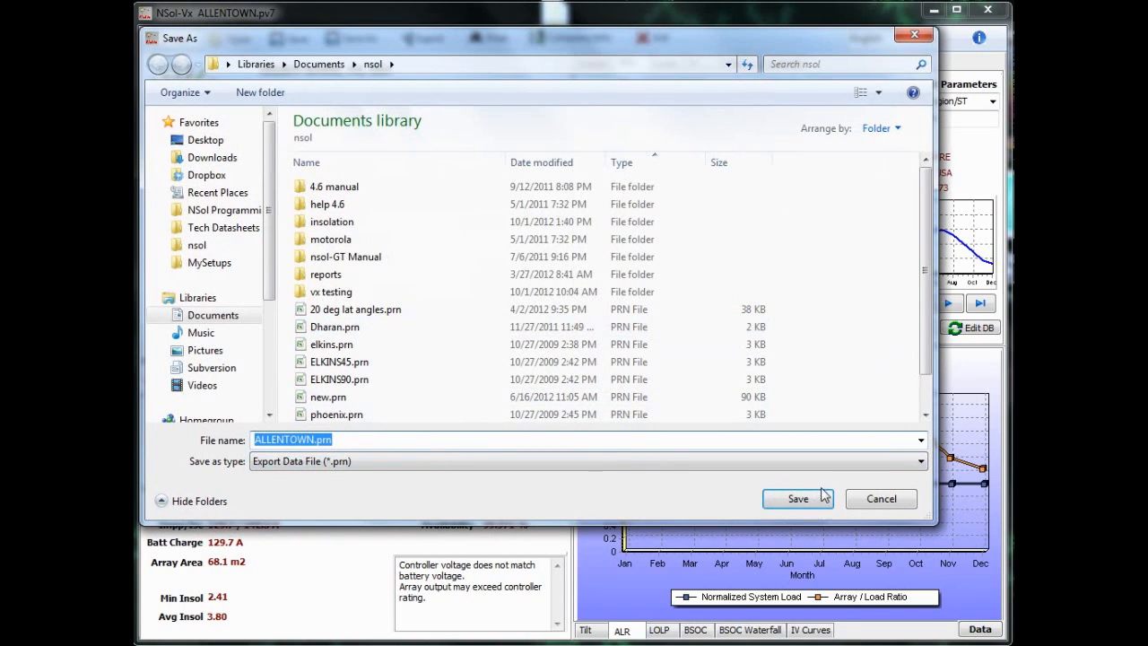
{"action": "left_click", "coordinate": [880, 505]}
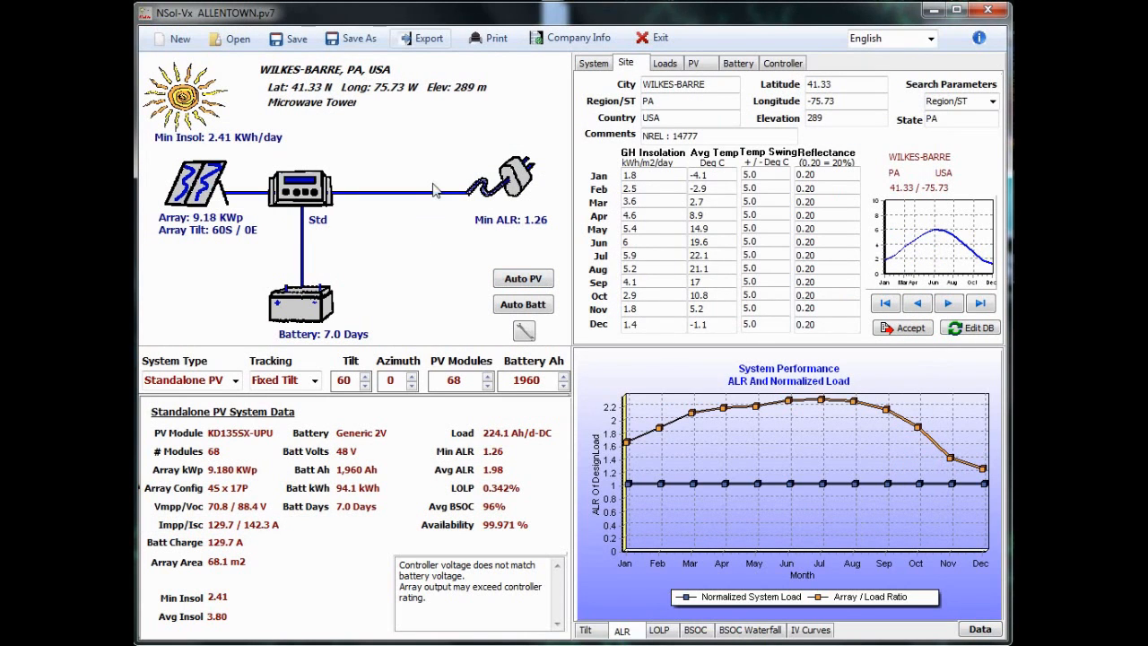
Step: Copy the array-to-load ratio chart to the clipboard and display its monthly data table in place of the graph
{"action": "right_click", "coordinate": [686, 435]}
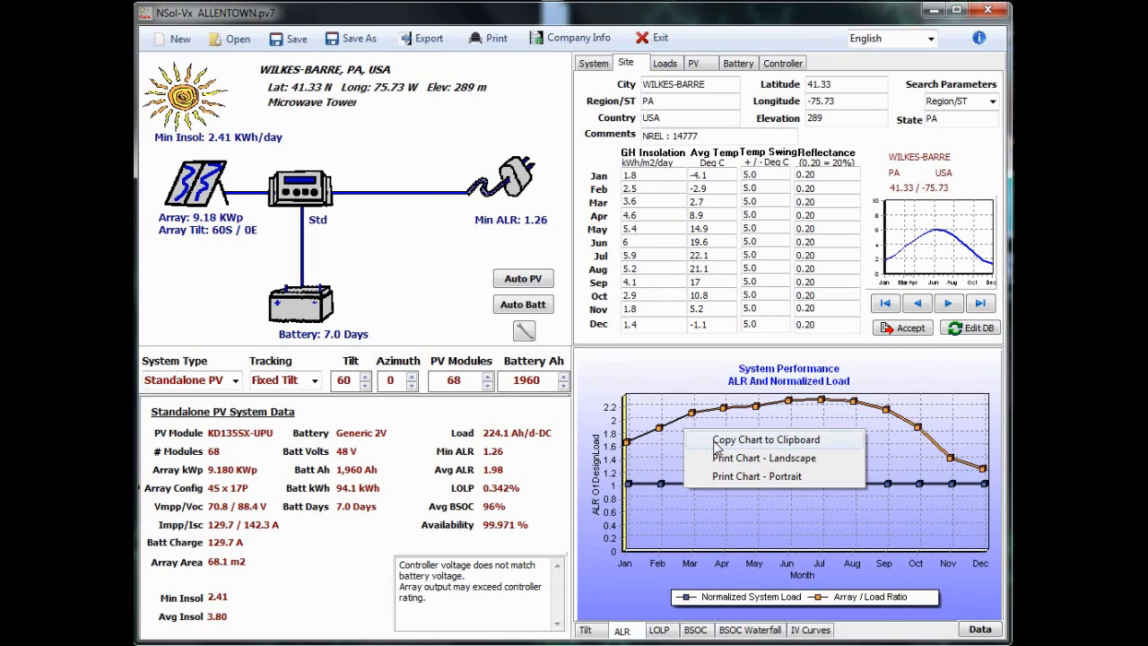
{"action": "left_click", "coordinate": [716, 445]}
{"action": "left_click", "coordinate": [978, 632]}
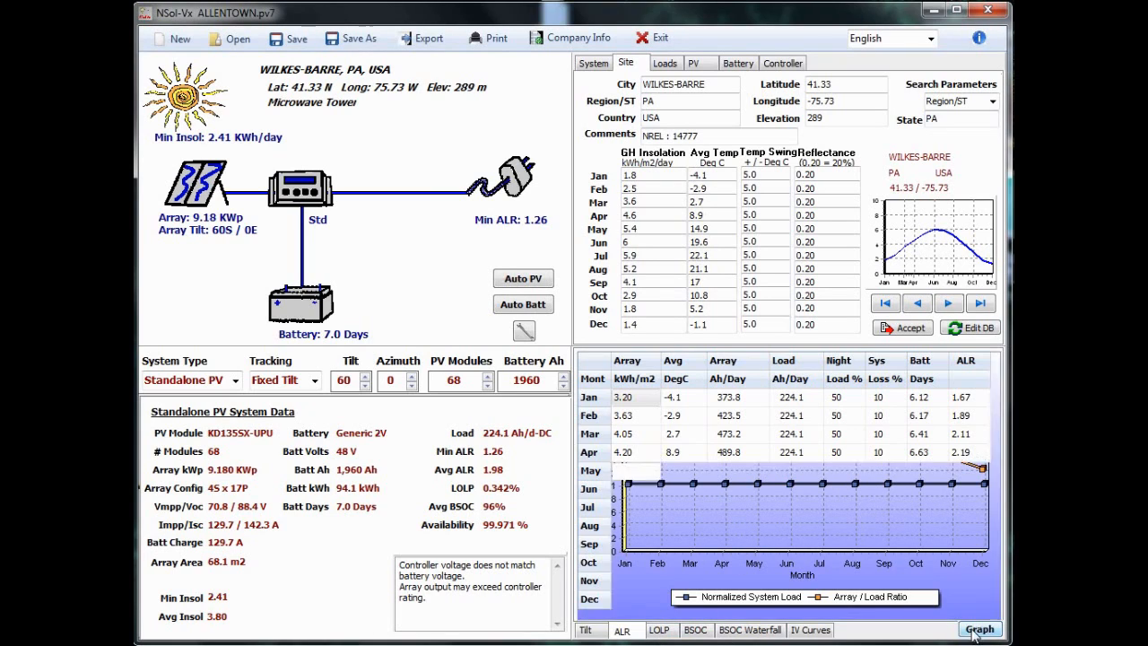
{"action": "right_click", "coordinate": [750, 449]}
{"action": "left_click", "coordinate": [770, 459]}
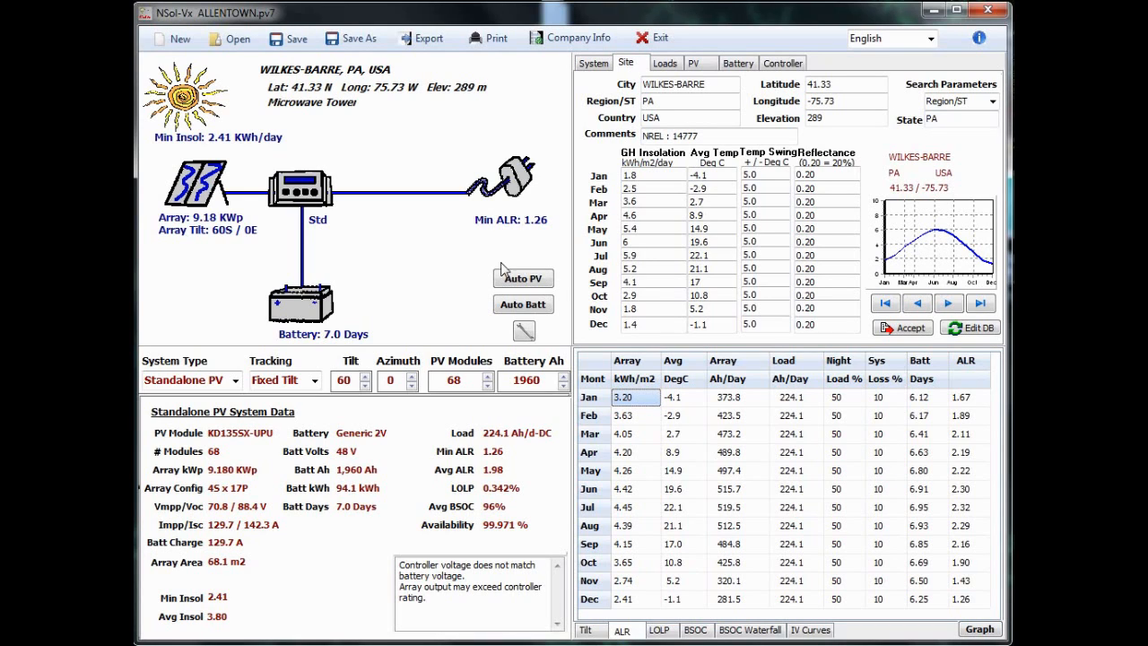
Step: Display the system battery's details from the system diagram
{"action": "left_click", "coordinate": [311, 306]}
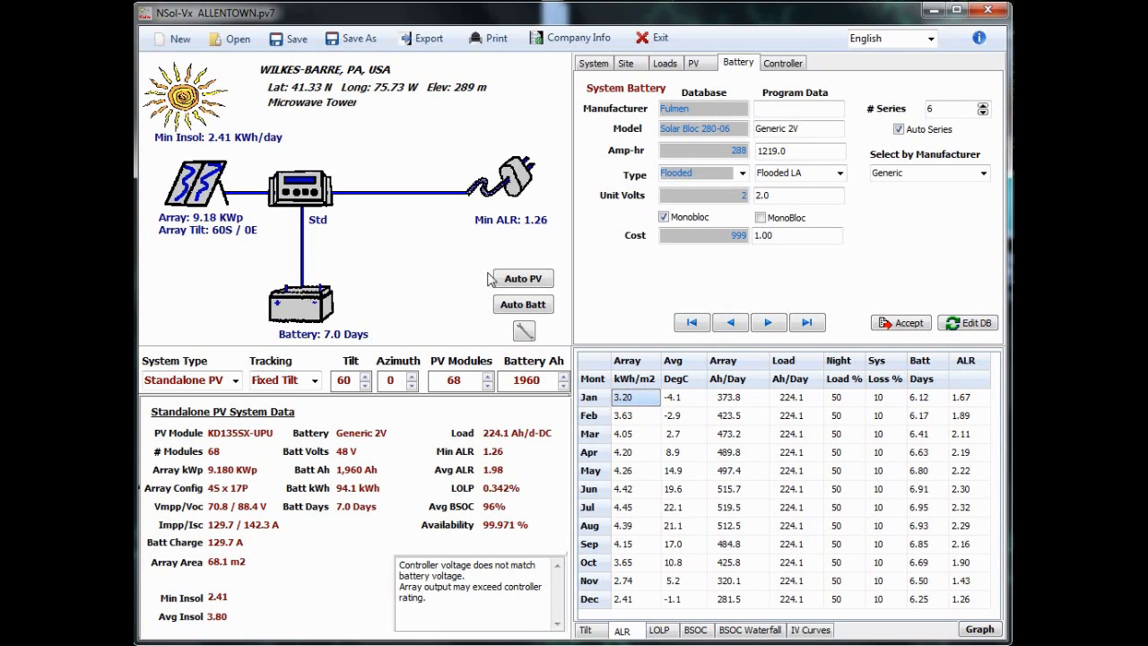